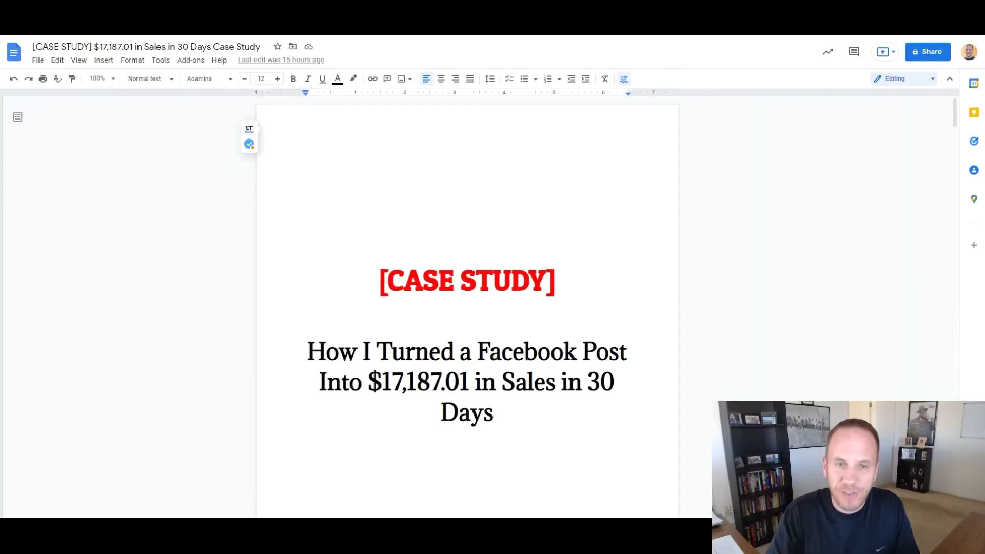
pyautogui.click(628, 395)
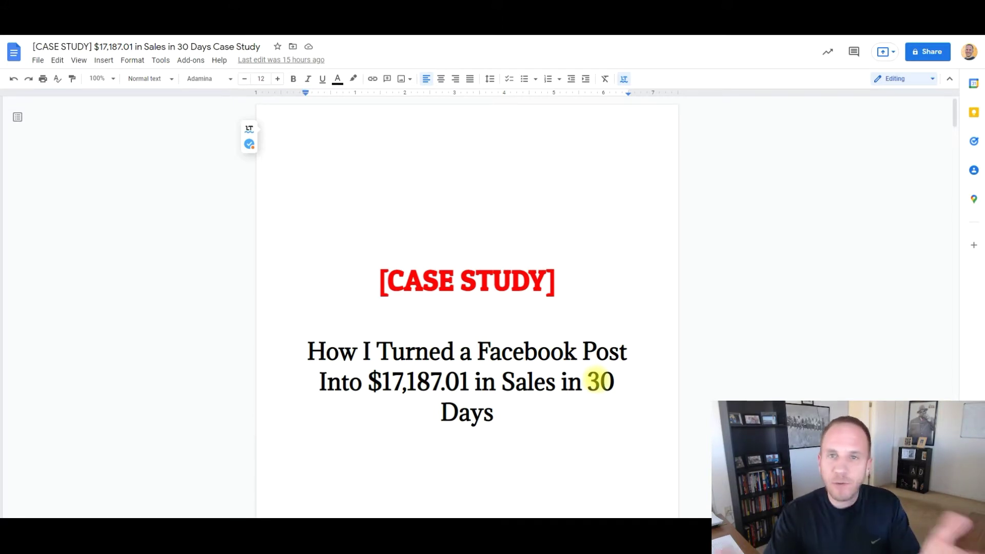
pyautogui.scroll(-4, 389, 219)
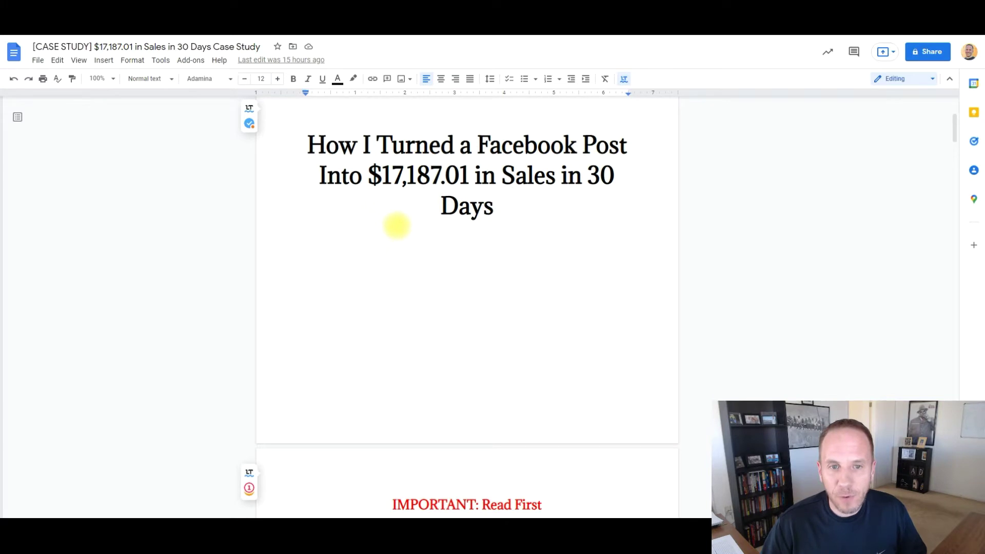
pyautogui.scroll(4, 396, 226)
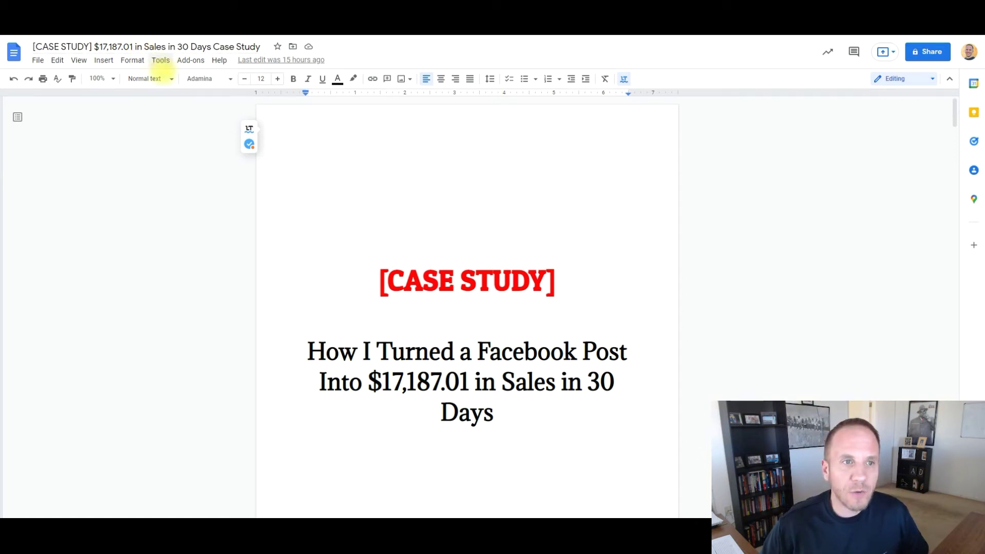
pyautogui.click(160, 60)
pyautogui.click(190, 95)
pyautogui.moveTo(543, 242); pyautogui.dragTo(551, 242)
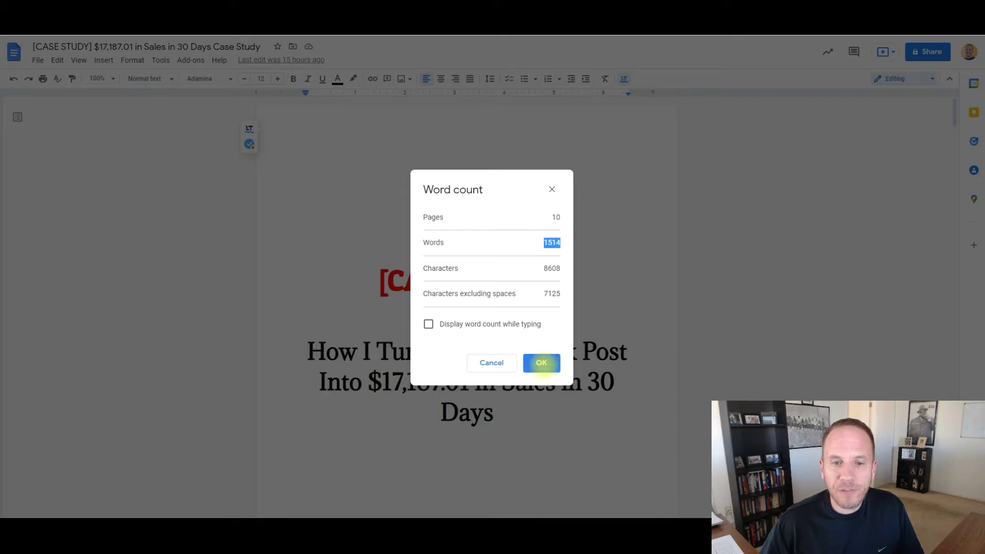
pyautogui.click(541, 362)
# Download the case study Doc as a PDF Document (.pdf) and return to Systeme.io Campaigns
pyautogui.click(38, 60)
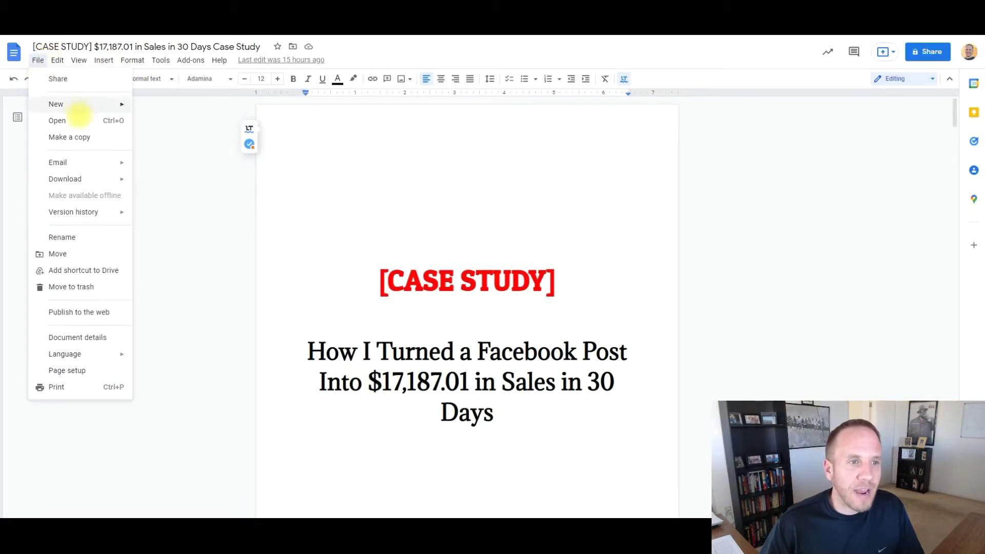
pyautogui.moveTo(65, 179)
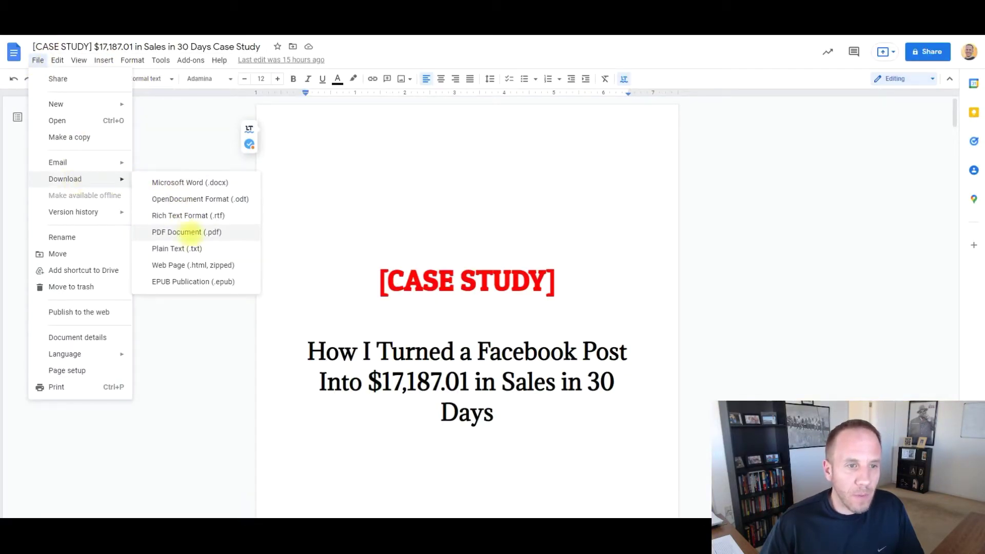
pyautogui.click(183, 231)
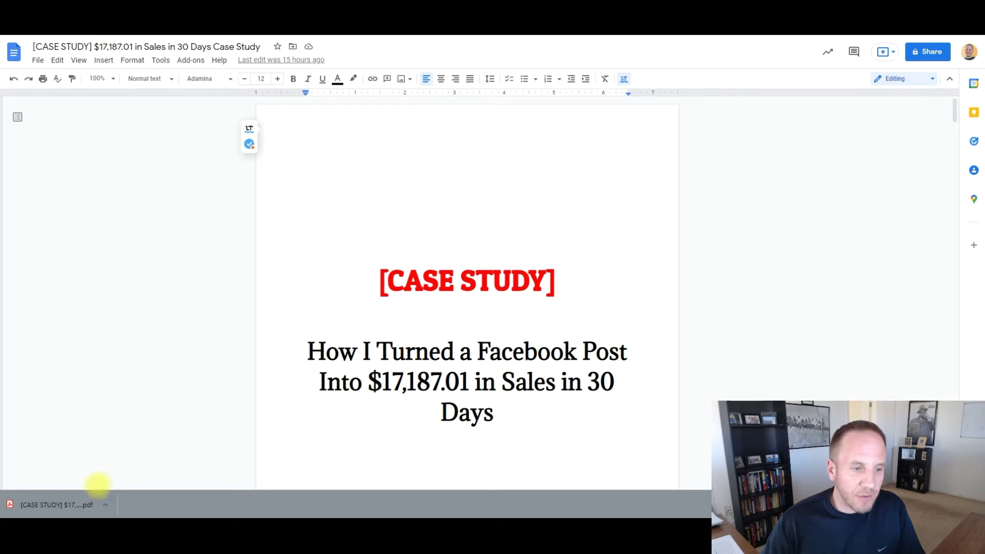
pyautogui.hotkey('ctrl', 'Tab')
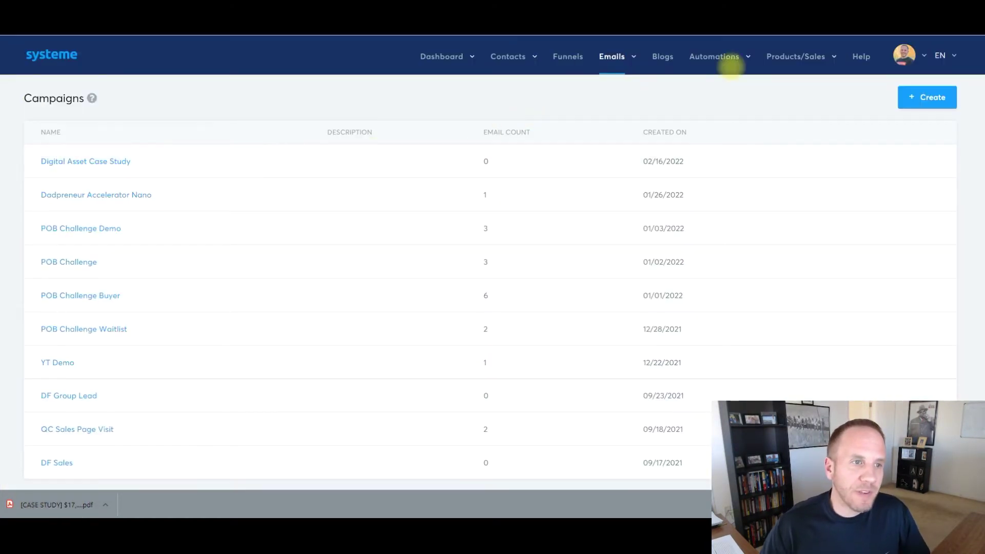
# Open the Digital Asset Case Study campaign and start adding a new email to it
pyautogui.moveTo(611, 56)
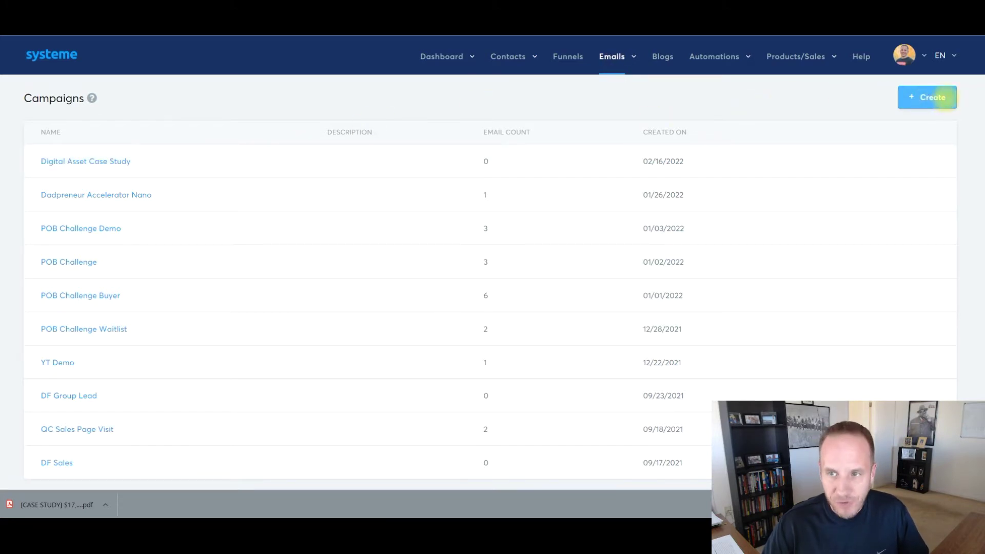
pyautogui.moveTo(164, 160); pyautogui.dragTo(42, 162)
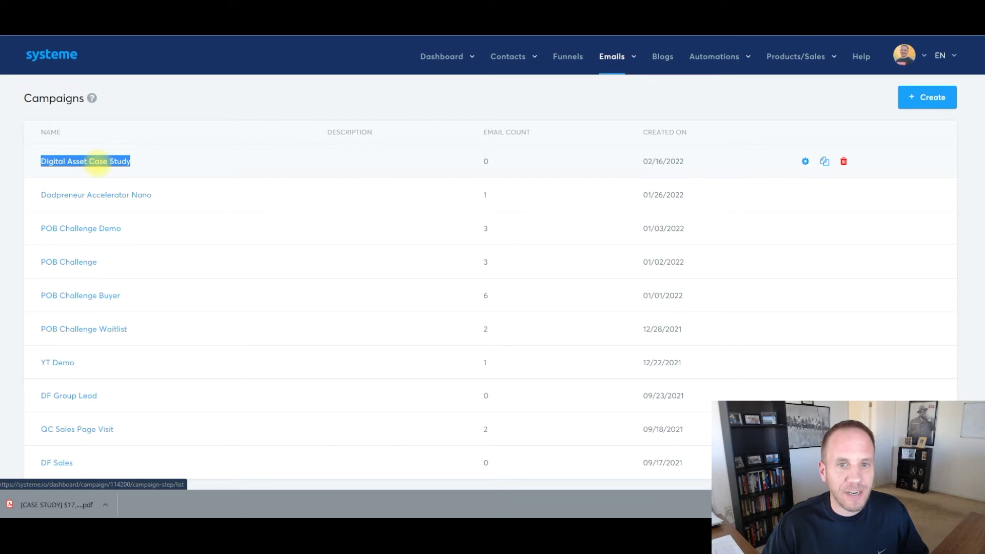
pyautogui.click(103, 163)
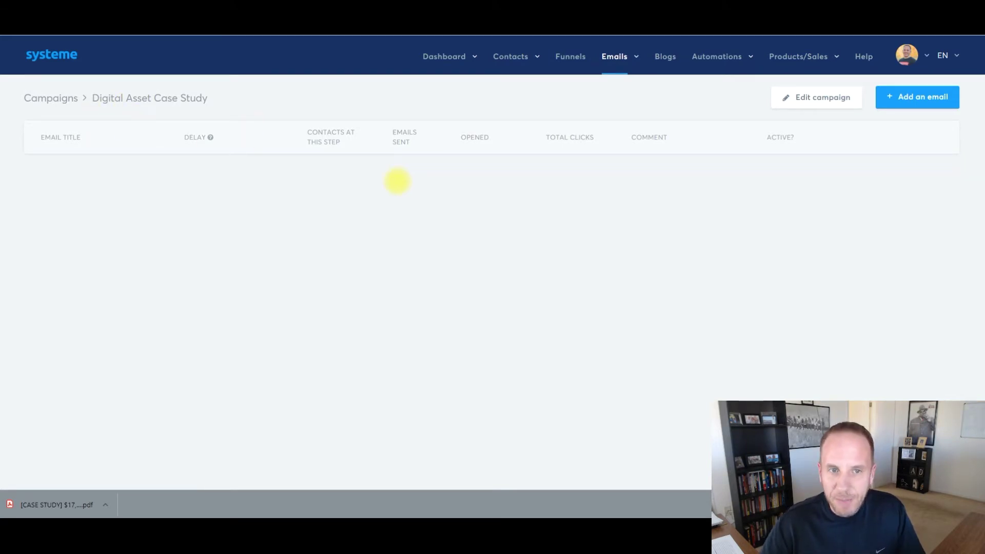
pyautogui.click(909, 103)
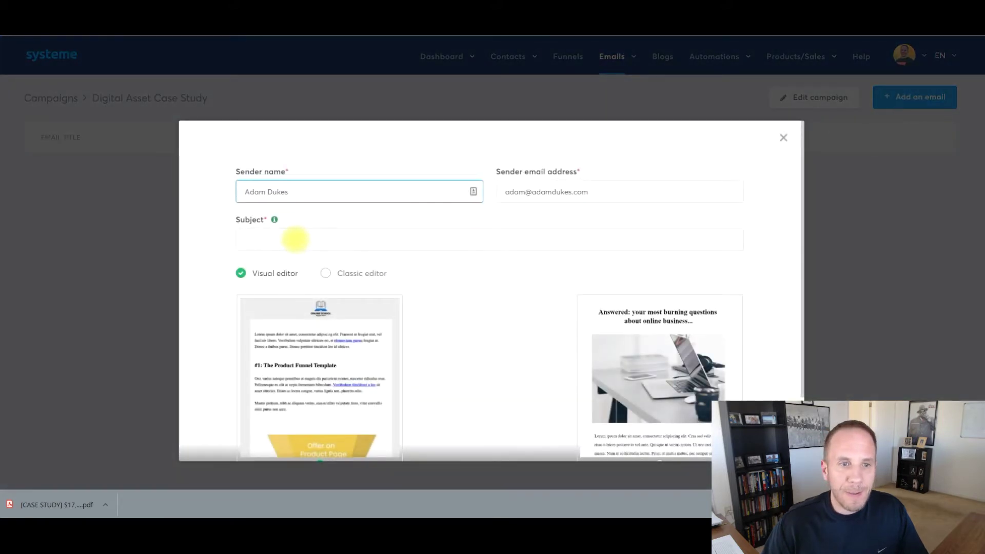
# Create a Classic editor email with the placeholder subject 'sss'
pyautogui.click(295, 239)
pyautogui.write('sss')
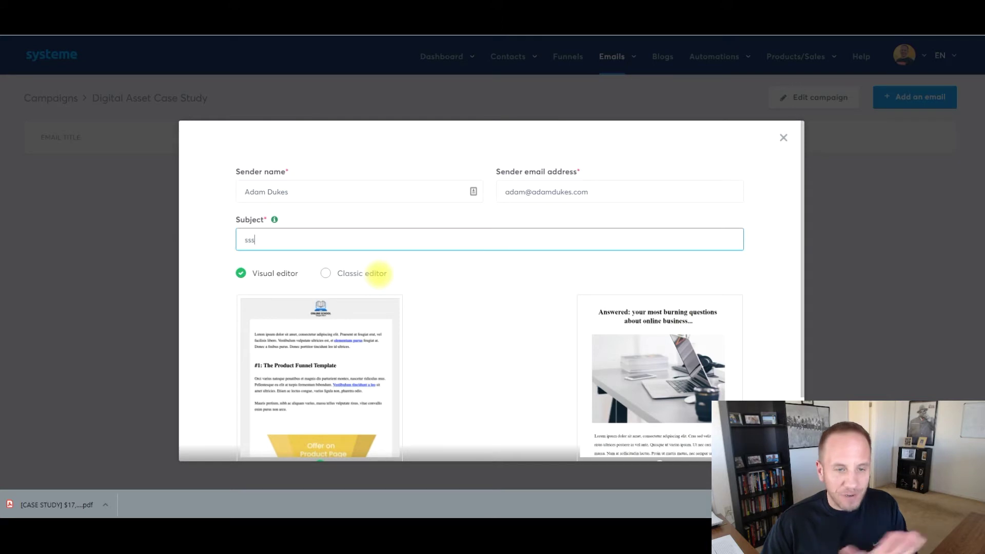
pyautogui.click(354, 273)
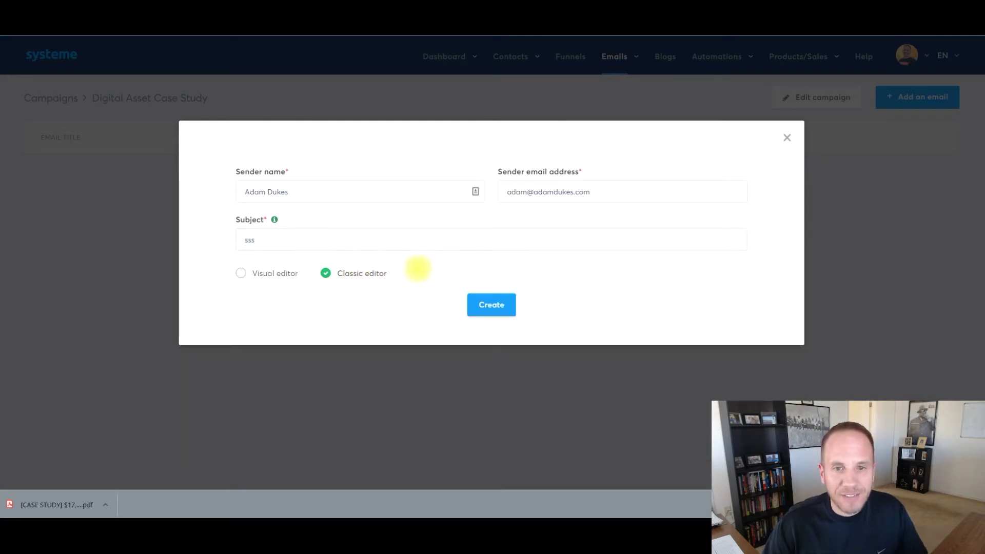
pyautogui.click(491, 305)
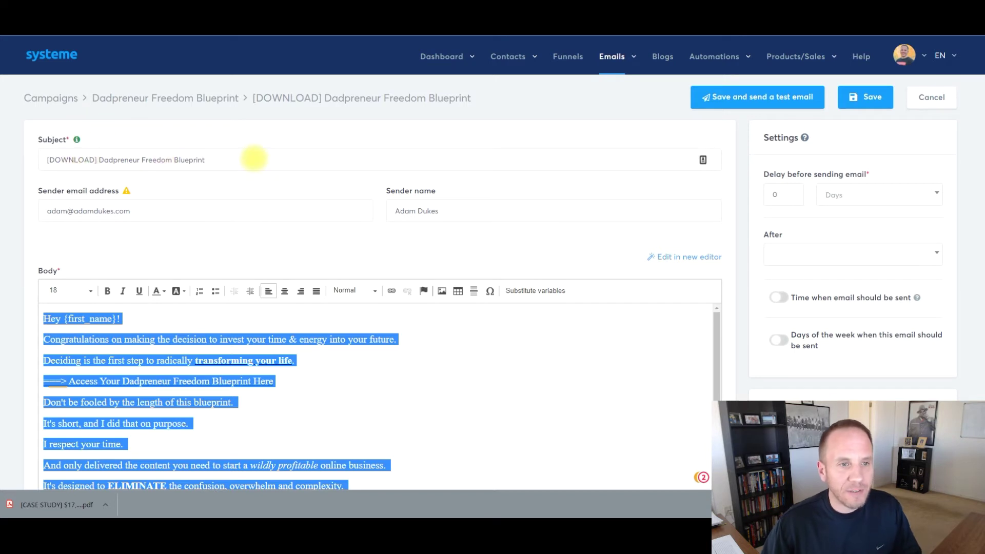
# Replace the 'sss' subject with the blueprint email's [DOWNLOAD] prefix, removing 'Dadpreneur Freedom Blueprint'
pyautogui.moveTo(253, 158); pyautogui.dragTo(57, 158)
pyautogui.hotkey('ctrl', 'c')
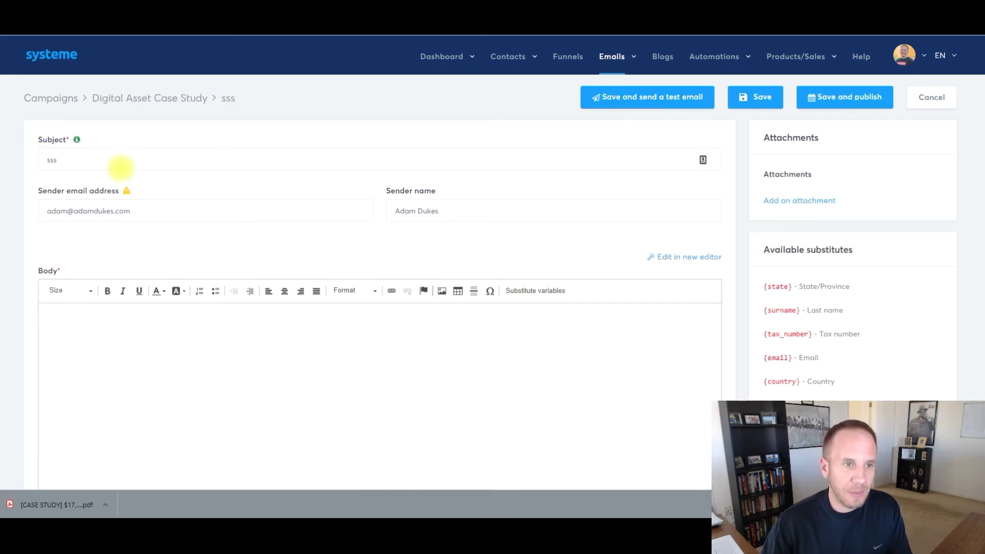
pyautogui.click(110, 165)
pyautogui.hotkey('ctrl', 'a')
pyautogui.hotkey('ctrl', 'v')
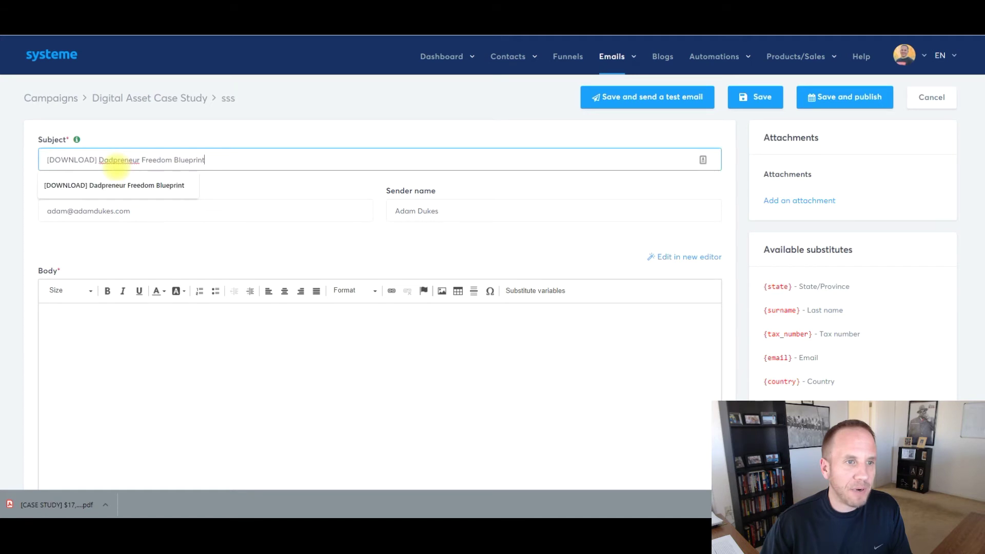
pyautogui.moveTo(118, 159); pyautogui.dragTo(224, 150)
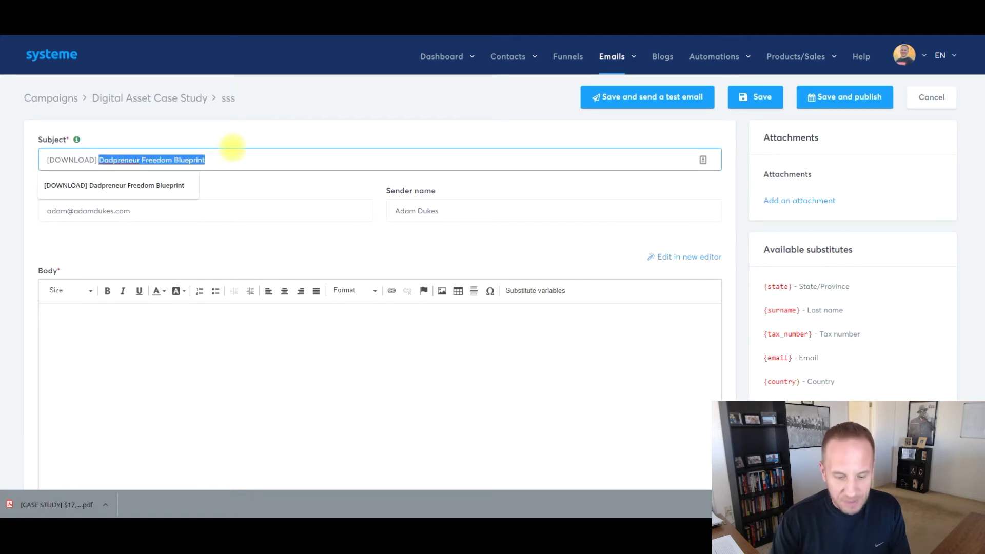
pyautogui.press('BackSpace')
pyautogui.press('Escape')
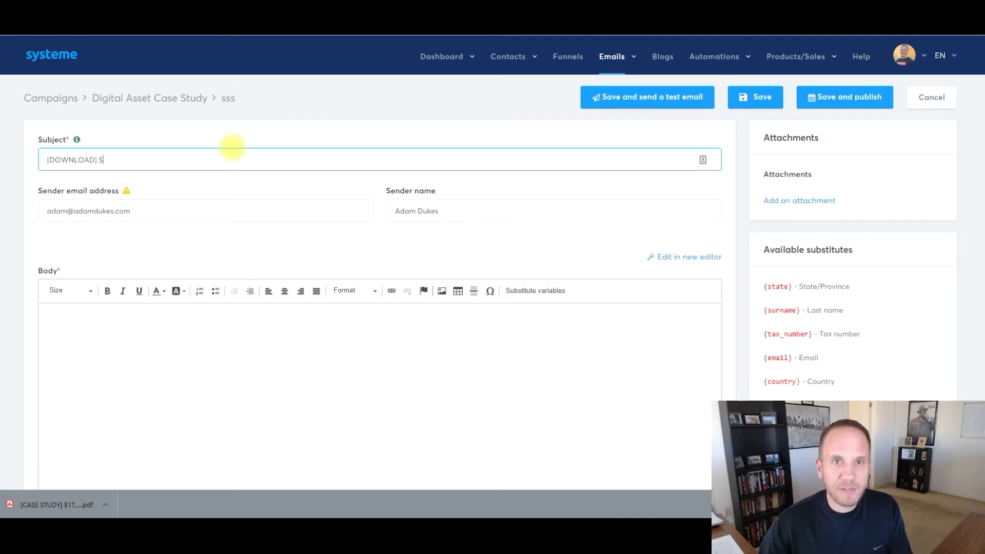
# Add the $17,187.01 figure from the case study Doc to the subject, then select the blueprint body
pyautogui.hotkey('ctrl', 'Tab')
pyautogui.moveTo(367, 383); pyautogui.dragTo(472, 373)
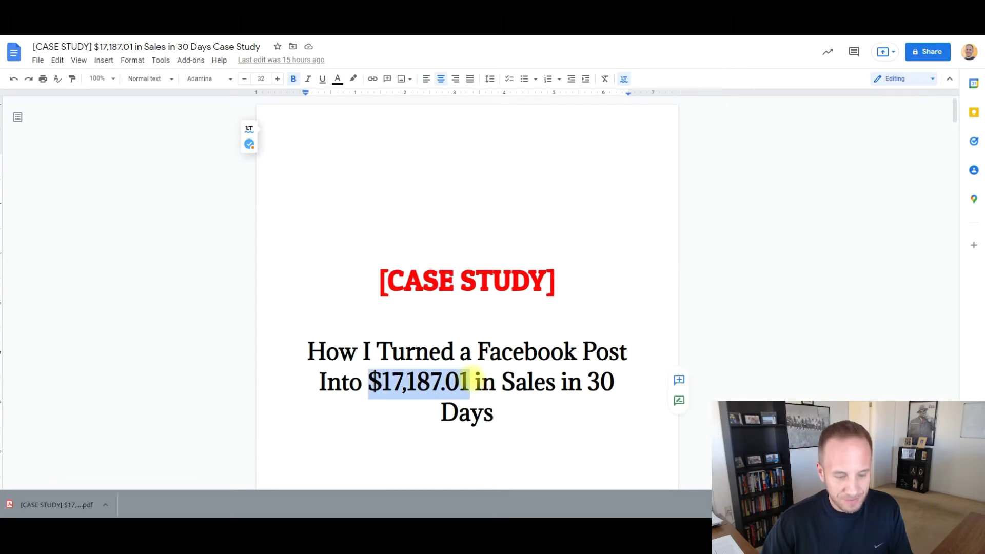
pyautogui.hotkey('ctrl', 'c')
pyautogui.hotkey('ctrl', 'Tab')
pyautogui.write('$')
pyautogui.hotkey('ctrl', 'v')
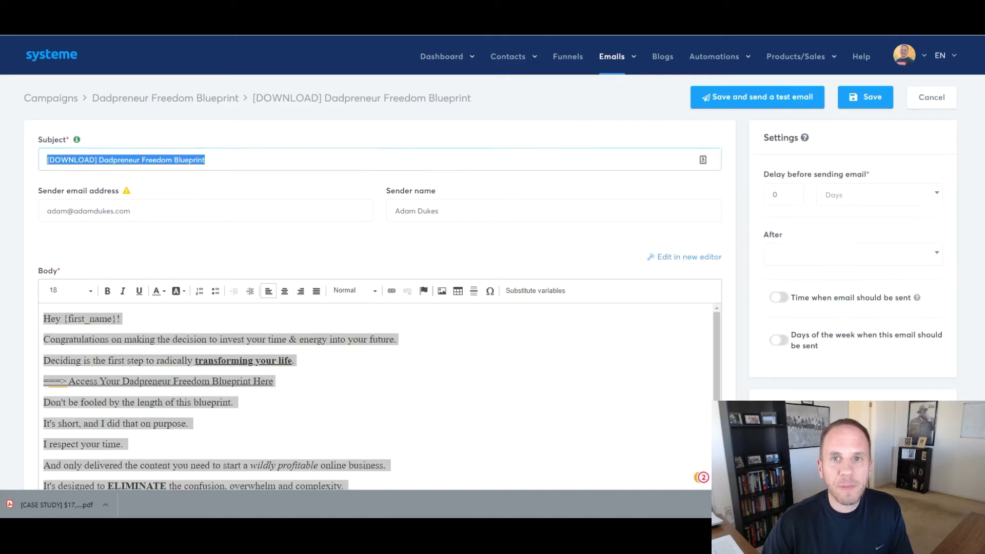
pyautogui.click(325, 351)
pyautogui.hotkey('ctrl', 'a')
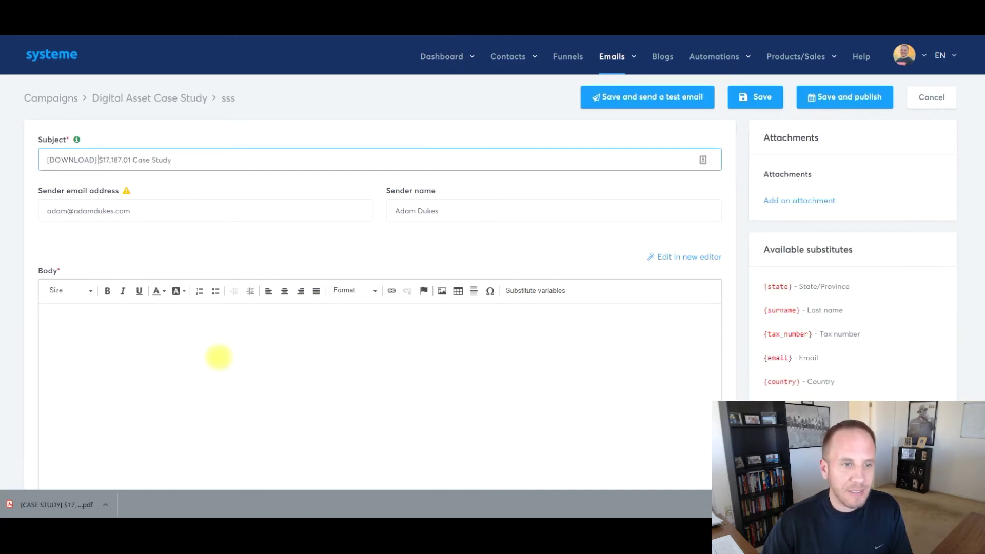
# Paste the blueprint text into the body, deleting the 'Access Your…' and 'Here is the link once again' lines
pyautogui.click(180, 374)
pyautogui.hotkey('ctrl', 'v')
pyautogui.scroll(5, 253, 280)
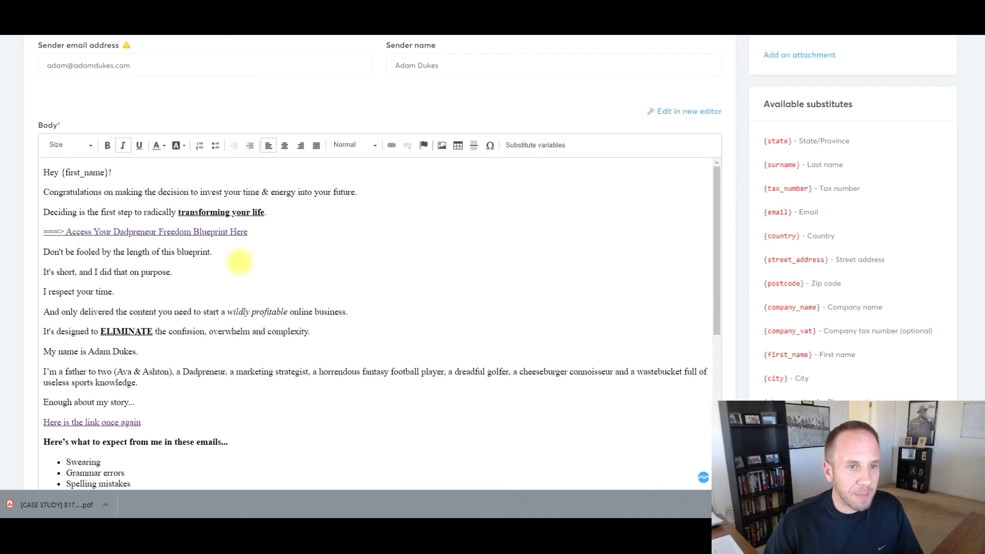
pyautogui.moveTo(249, 232); pyautogui.dragTo(49, 234)
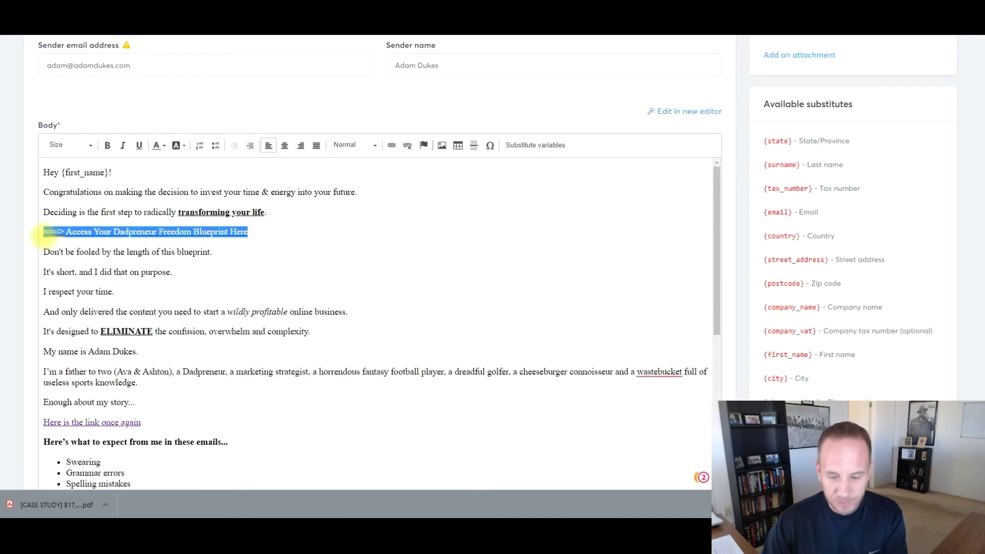
pyautogui.press('BackSpace')
pyautogui.press('BackSpace')
pyautogui.moveTo(141, 402); pyautogui.dragTo(42, 404)
pyautogui.press('BackSpace')
pyautogui.press('BackSpace')
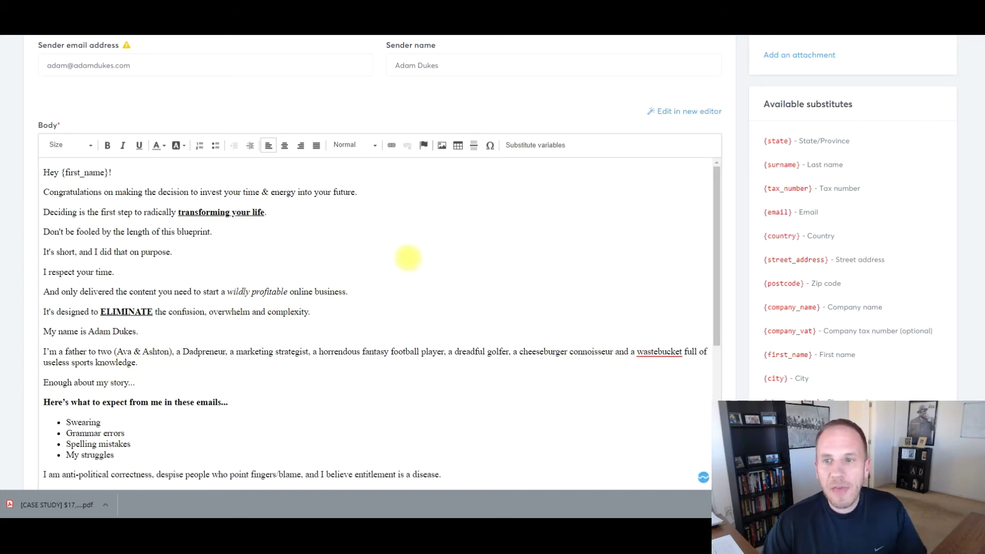
pyautogui.scroll(3, 408, 258)
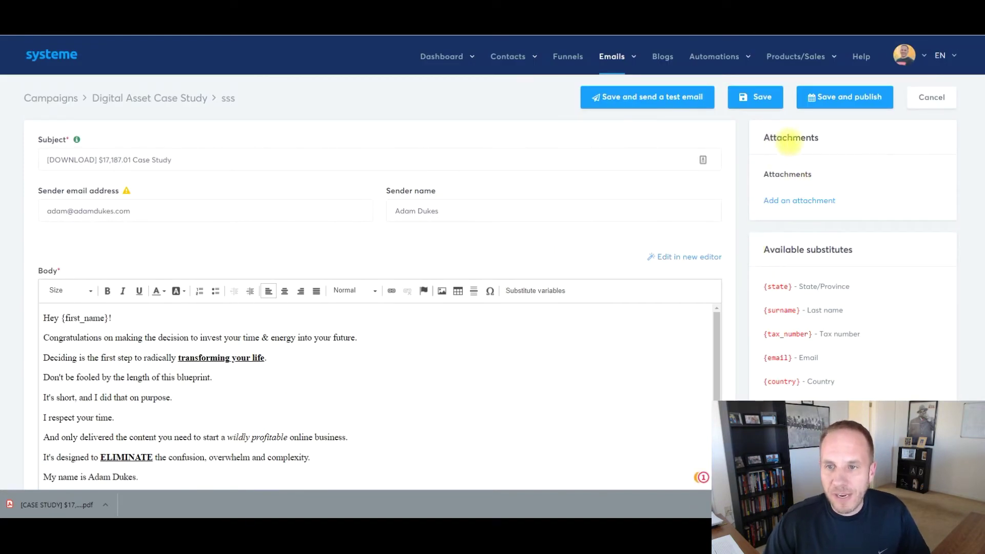
# Attach the case-study PDF file to the email
pyautogui.click(794, 200)
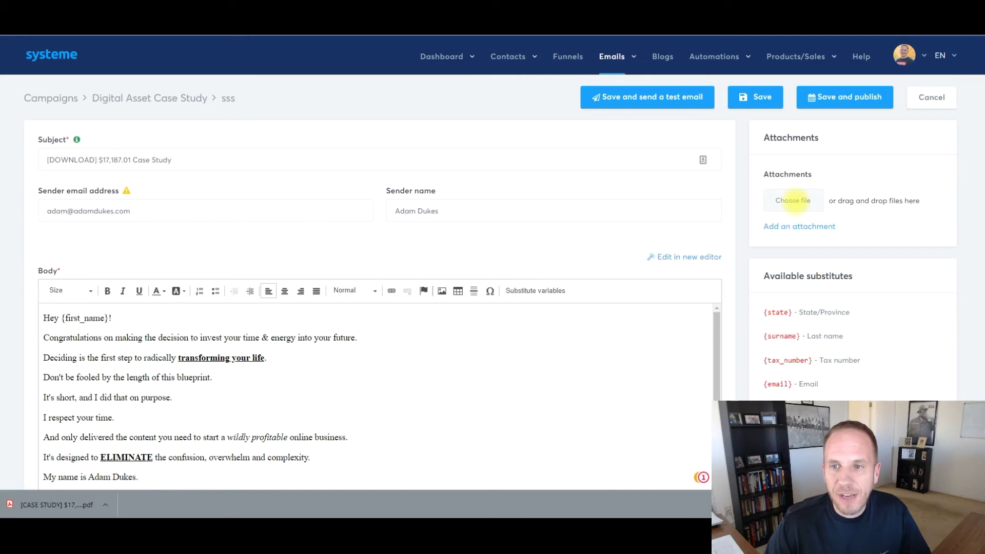
pyautogui.click(792, 201)
pyautogui.click(194, 389)
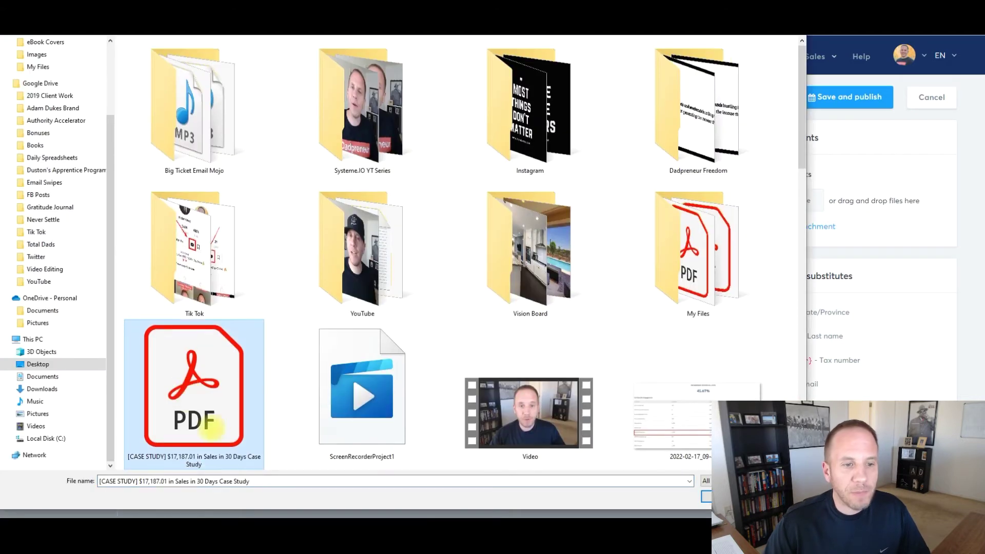
pyautogui.click(705, 496)
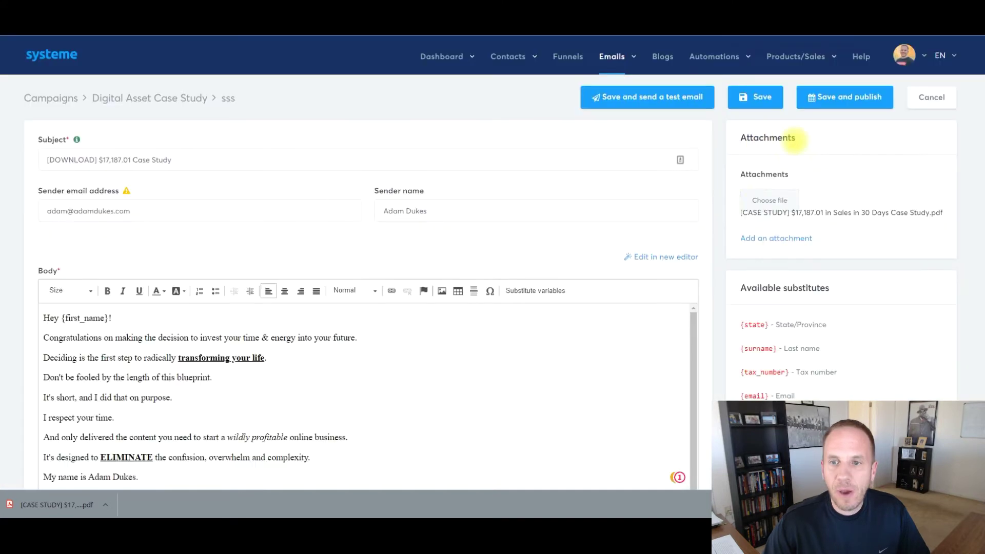
# Delete the P.S. paragraph about the free audio from the email body
pyautogui.scroll(-4, 238, 193)
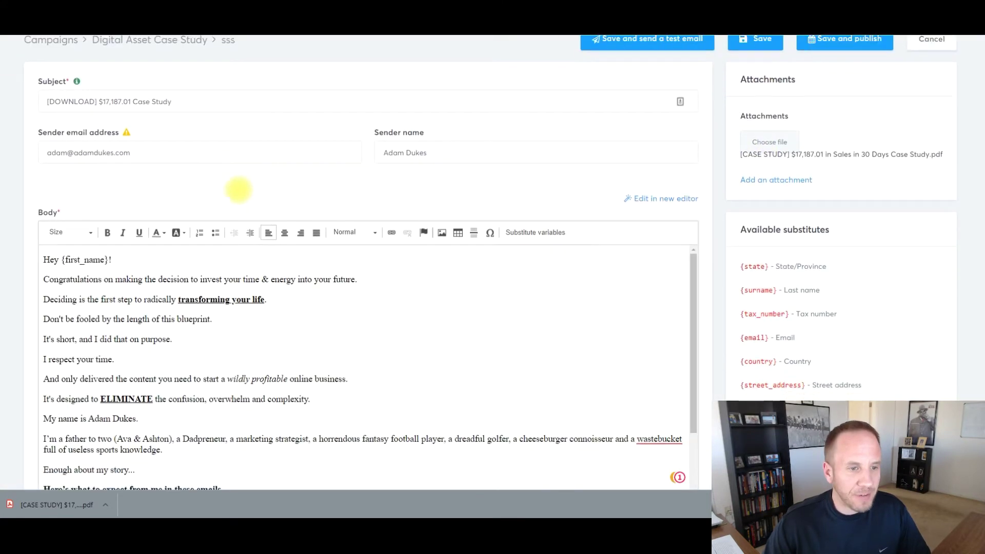
pyautogui.scroll(-3, 292, 317)
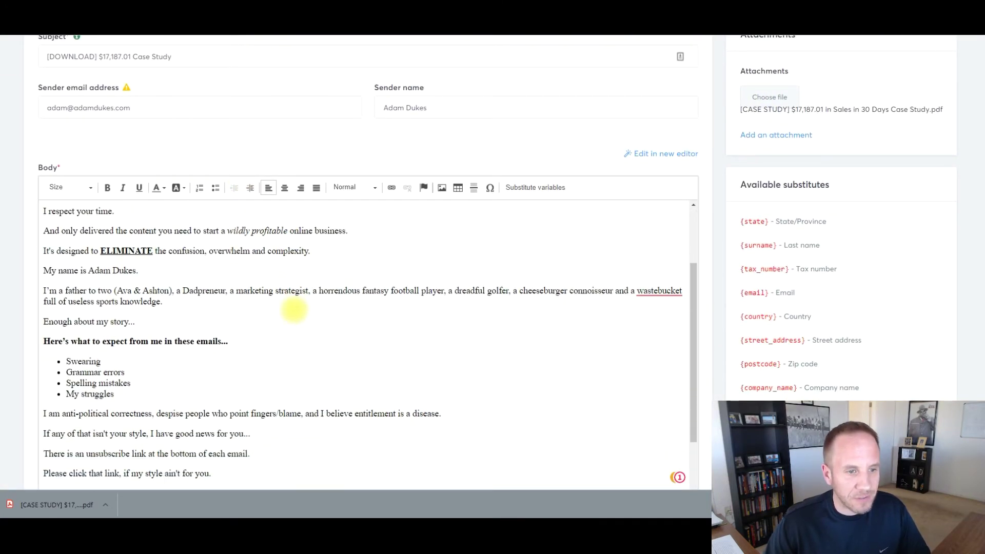
pyautogui.scroll(-6, 293, 311)
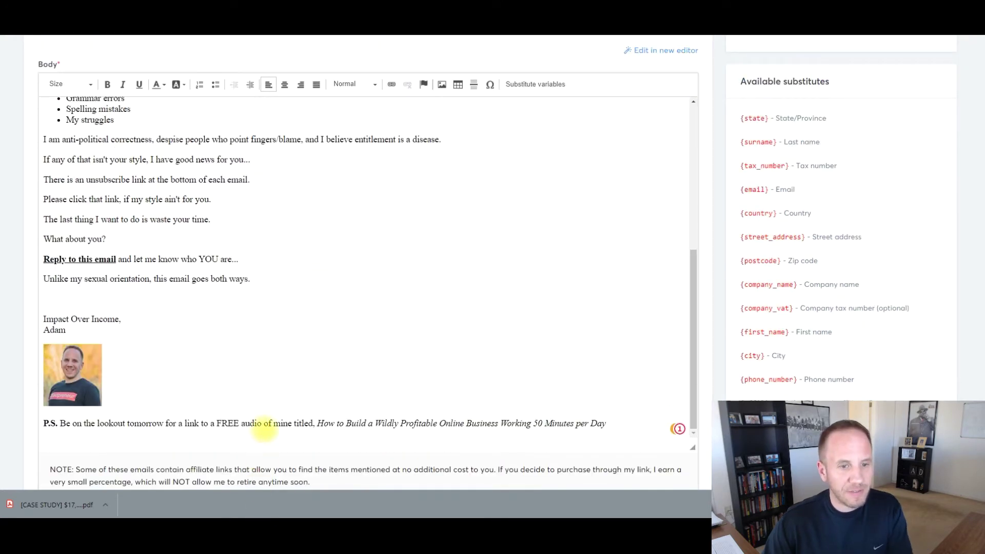
pyautogui.tripleClick(265, 426)
pyautogui.press('BackSpace')
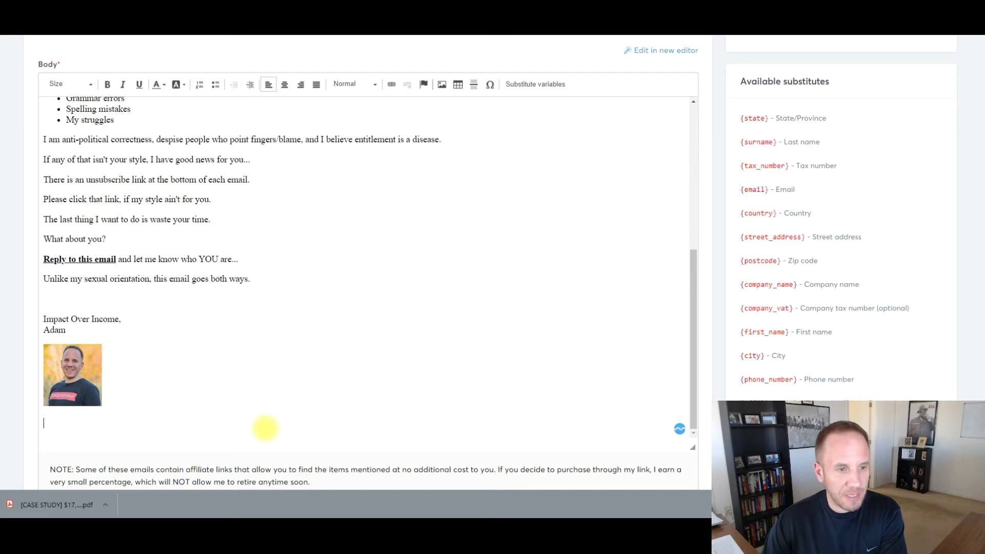
pyautogui.scroll(6, 288, 349)
pyautogui.scroll(4, 324, 331)
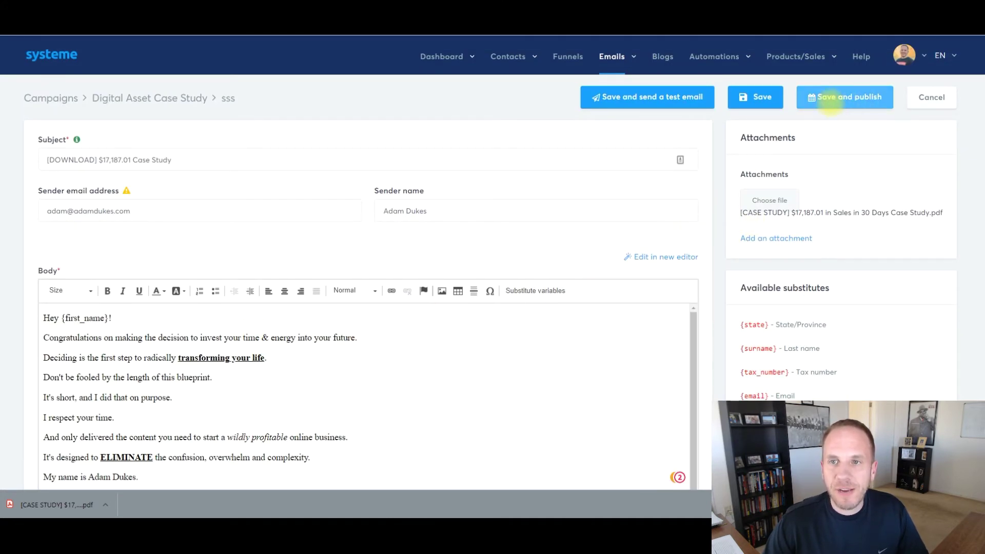
# Publish the email with a 0 Minutes delay and no After email selected
pyautogui.click(831, 101)
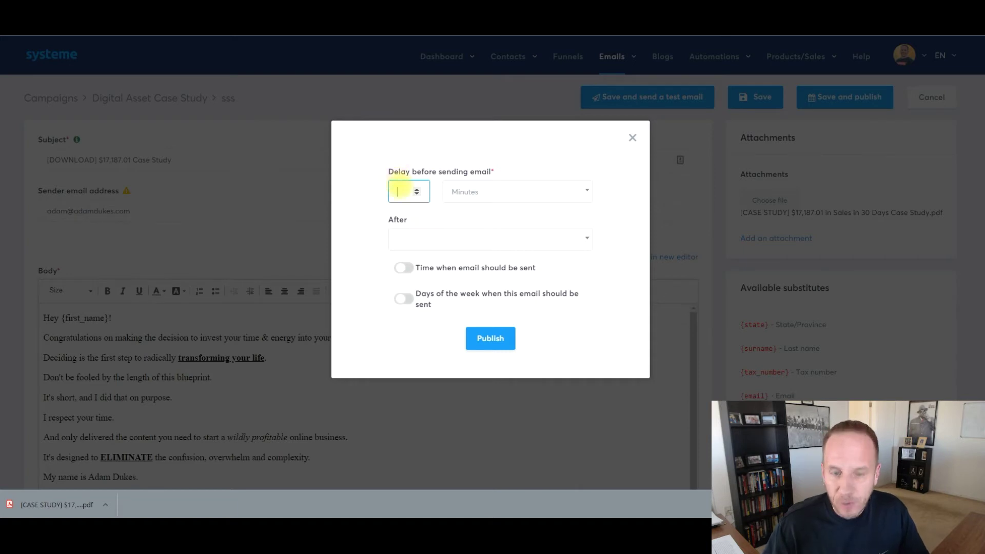
pyautogui.click(464, 193)
pyautogui.click(467, 211)
pyautogui.click(422, 239)
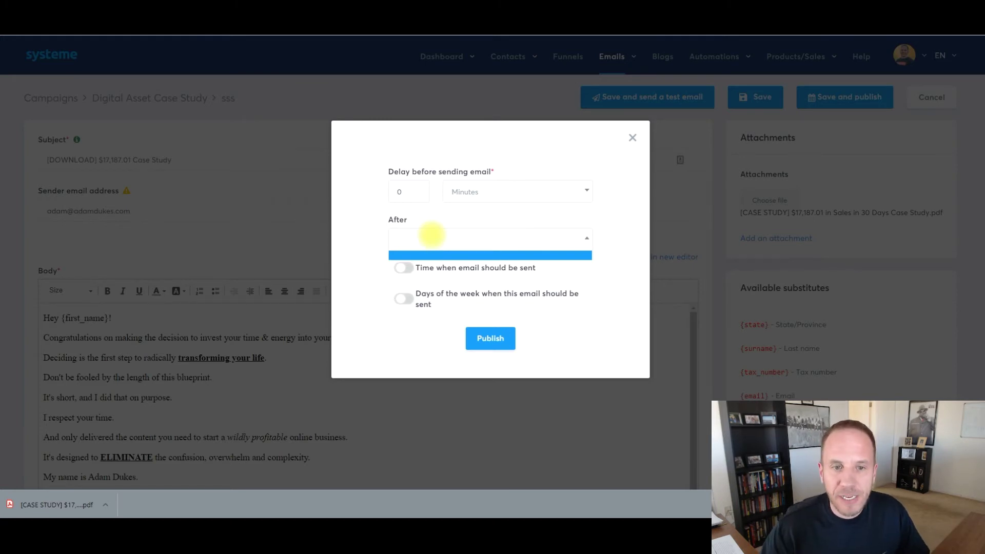
pyautogui.click(432, 234)
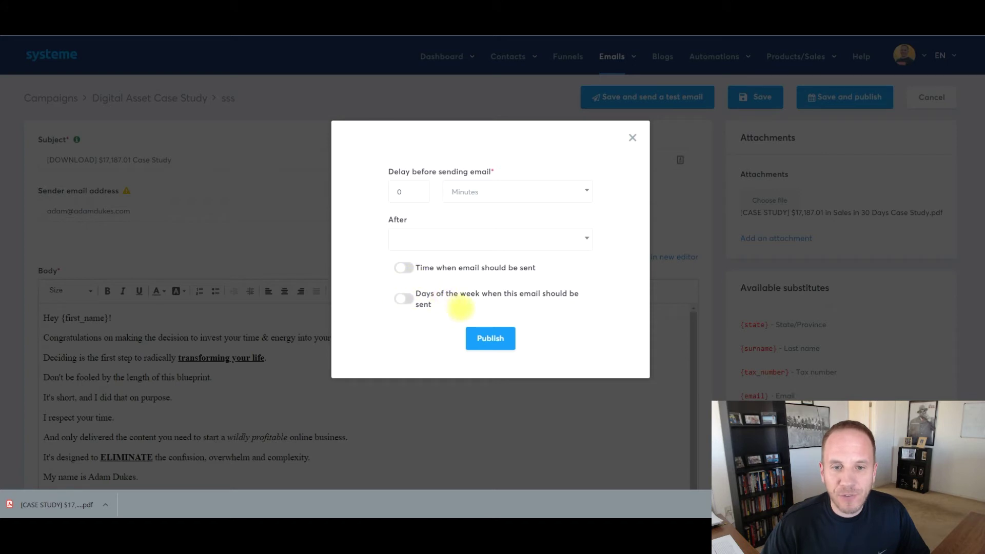
pyautogui.click(489, 338)
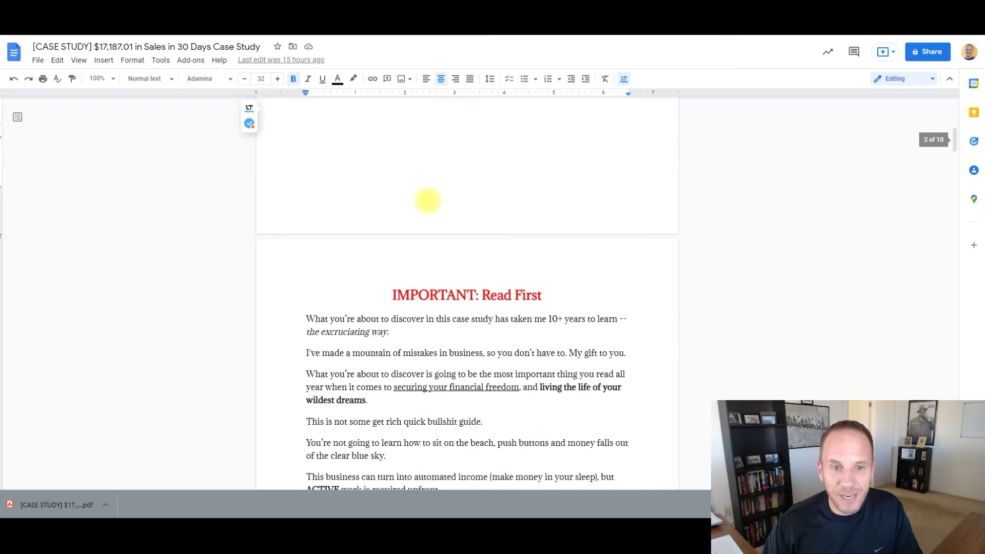
pyautogui.scroll(-20, 429, 208)
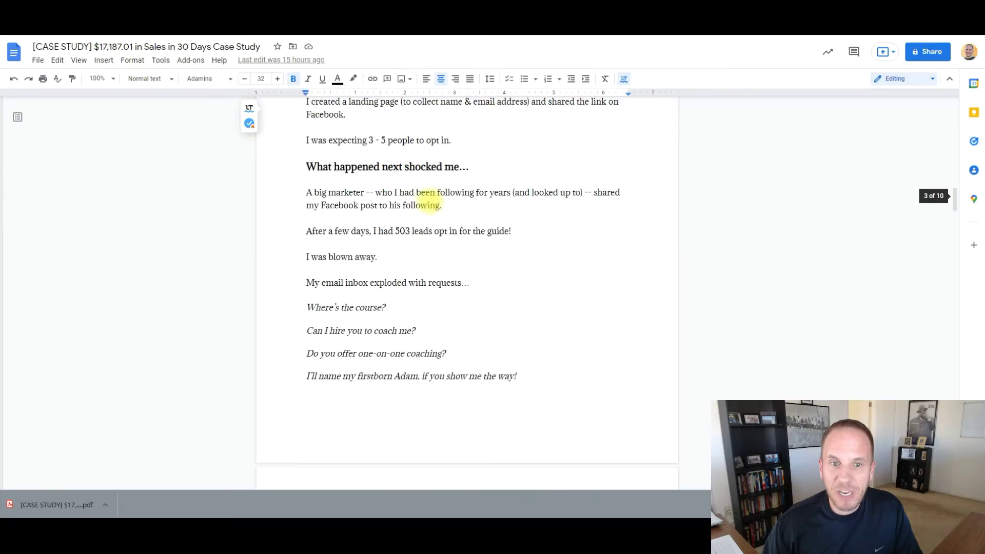
pyautogui.scroll(-15, 431, 215)
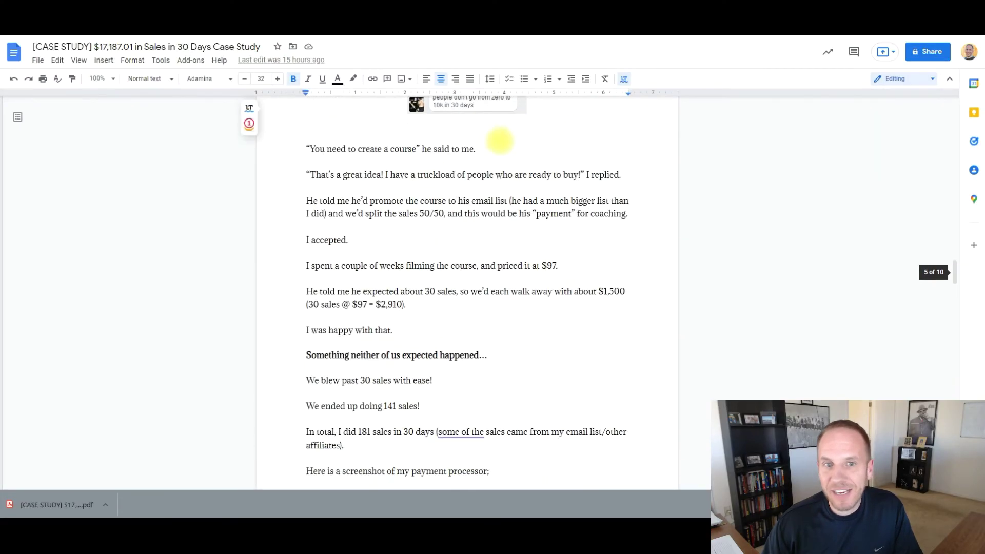
pyautogui.scroll(-20, 467, 209)
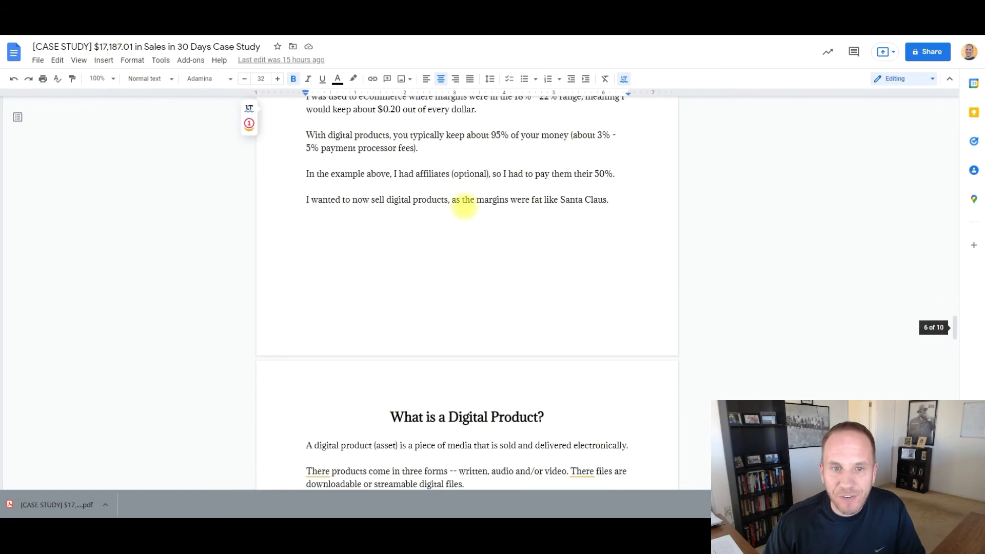
pyautogui.scroll(-5, 464, 206)
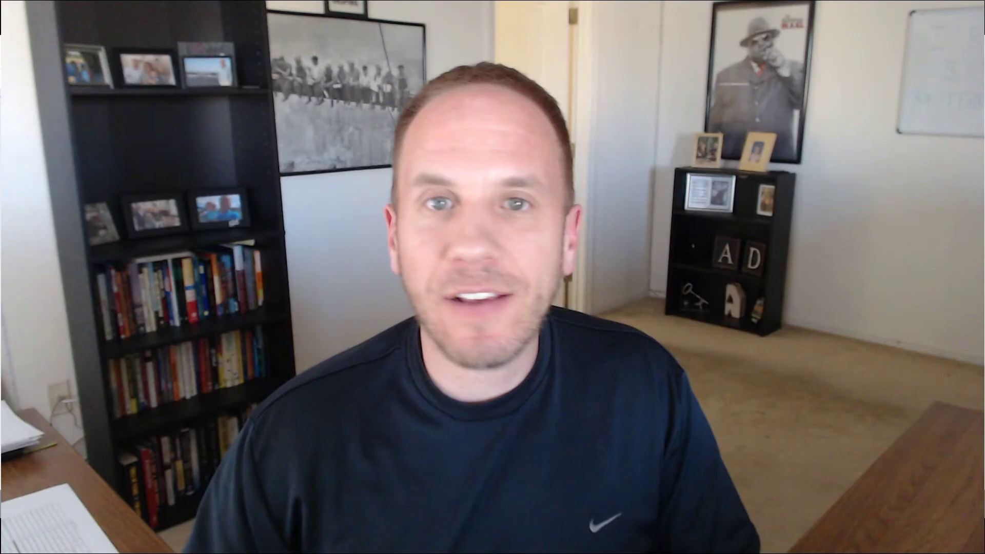